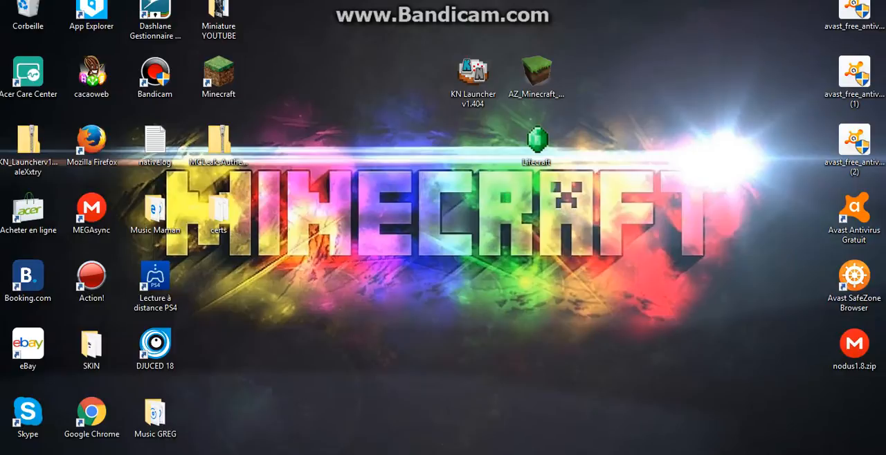
Switch to the Edge window showing Pixlr Express
mouse_move(302, 454)
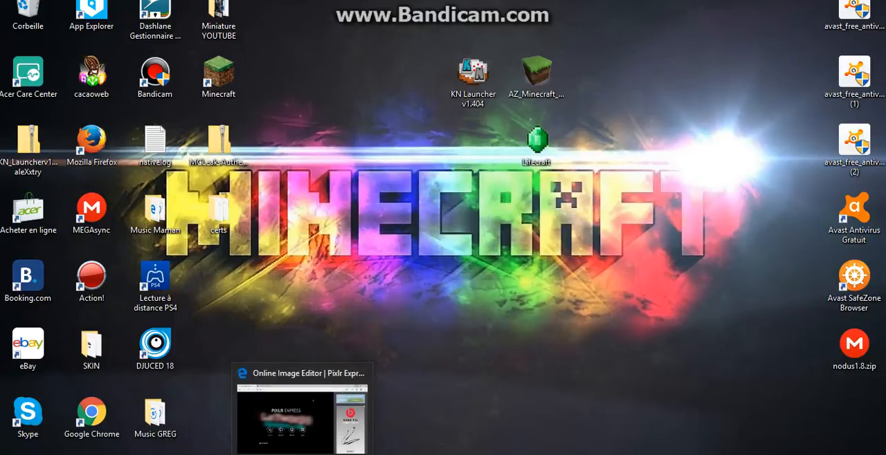
left_click(302, 454)
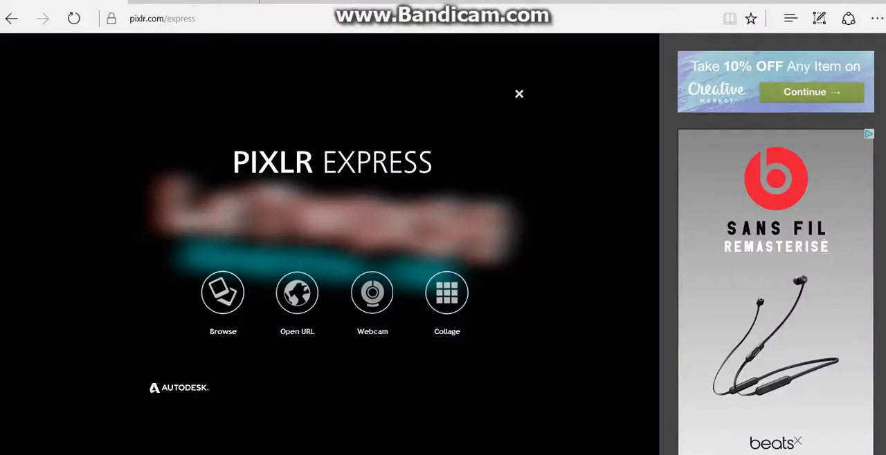
left_click(222, 293)
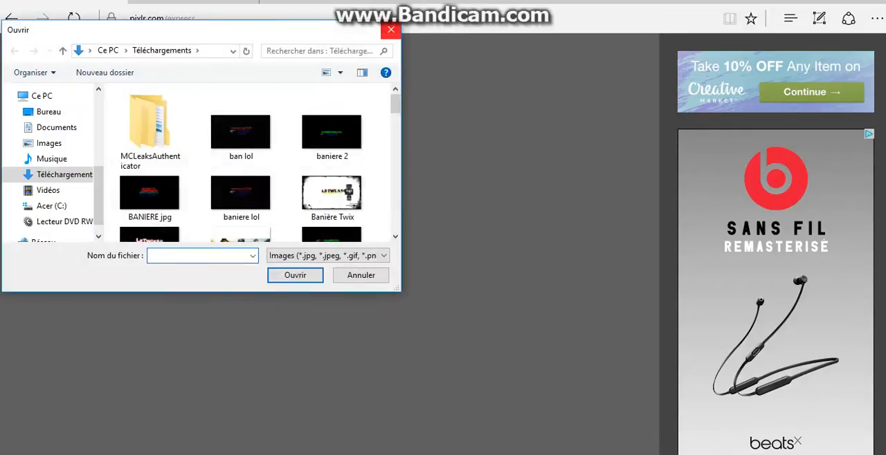
left_click(390, 30)
Search the web for "fond noir 2560 x 1440" in a new browser tab and open the image results
key("ctrl+t")
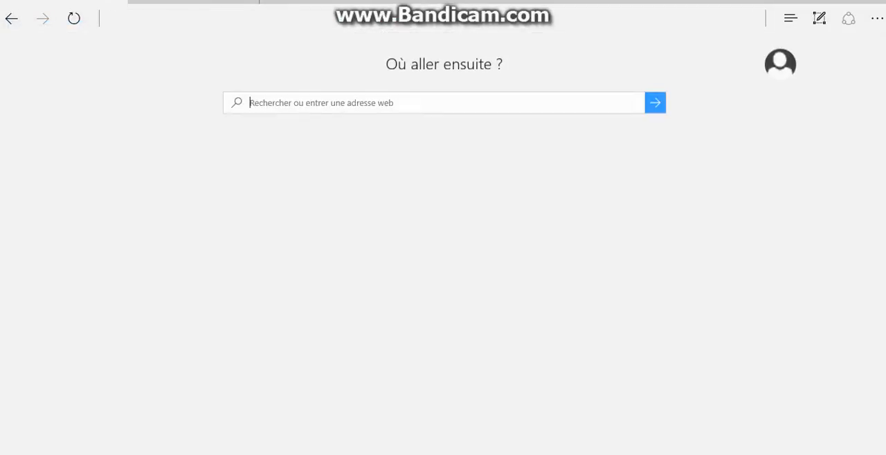
type("fon")
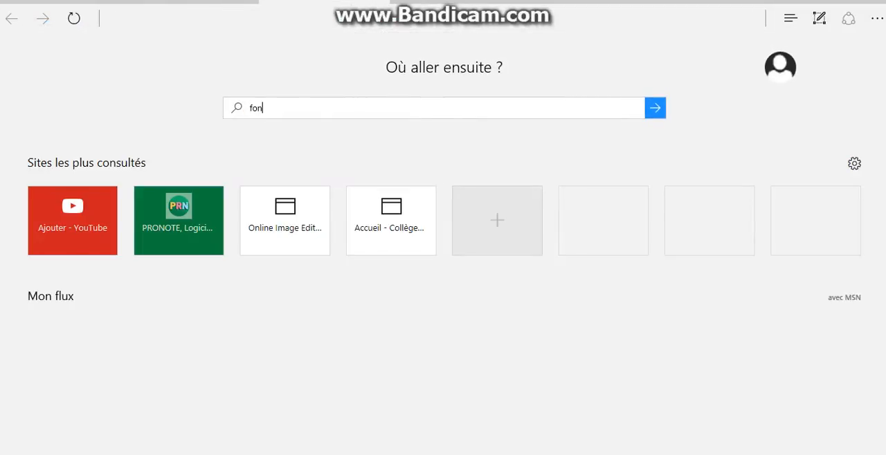
type("d noir")
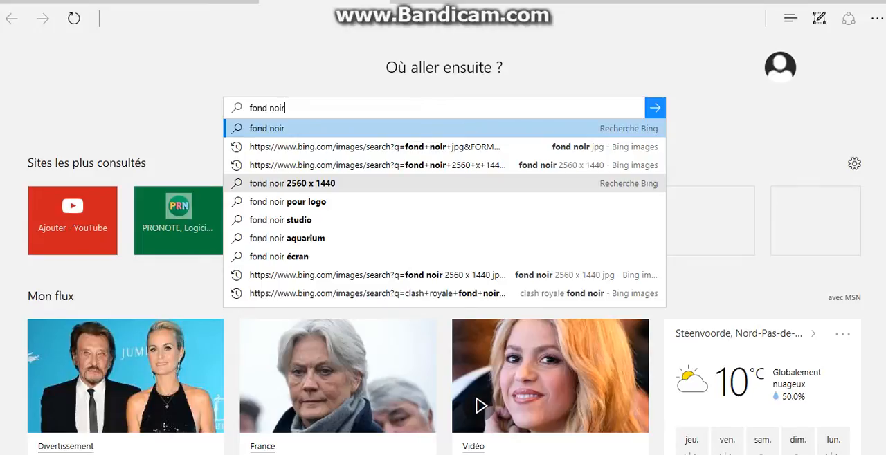
left_click(291, 183)
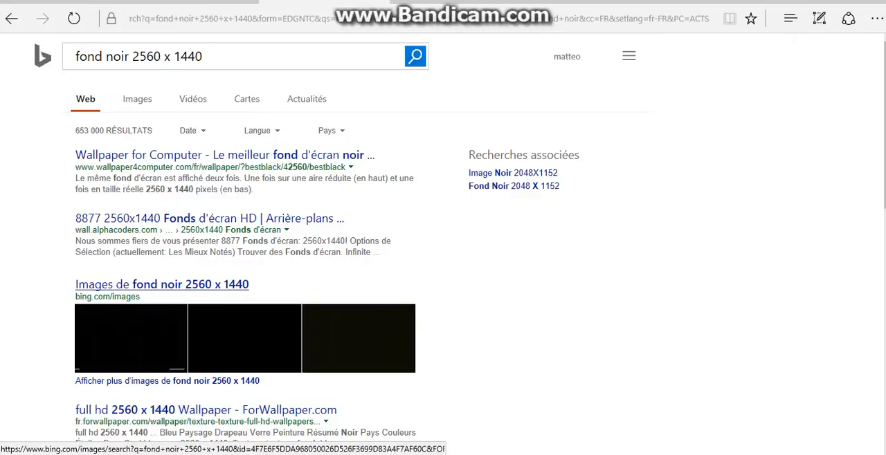
left_click(141, 339)
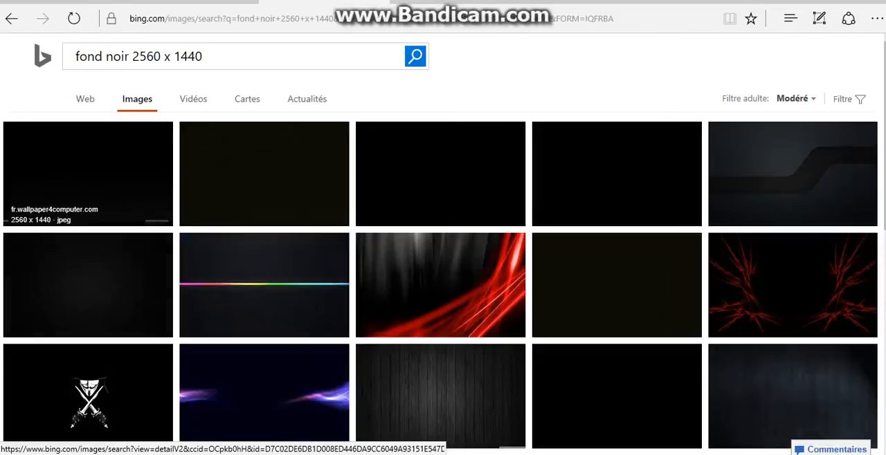
Save the first black 2560 x 1440 image result as a JPEG in the Téléchargements folder
right_click(123, 150)
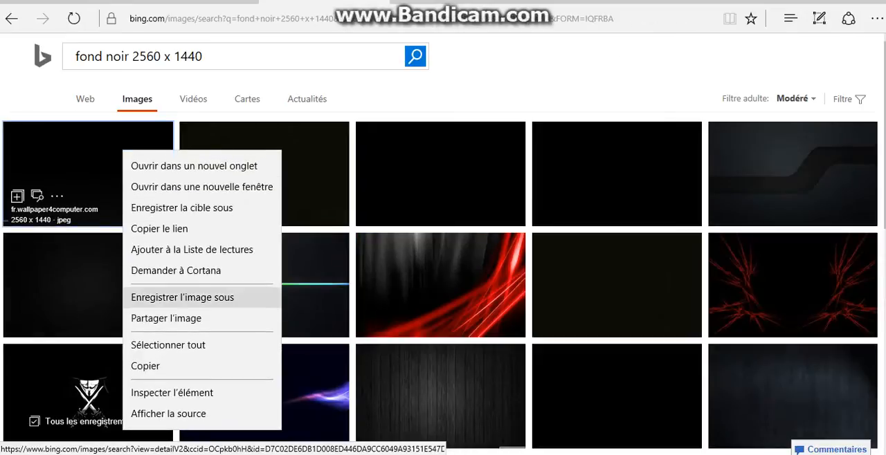
left_click(182, 297)
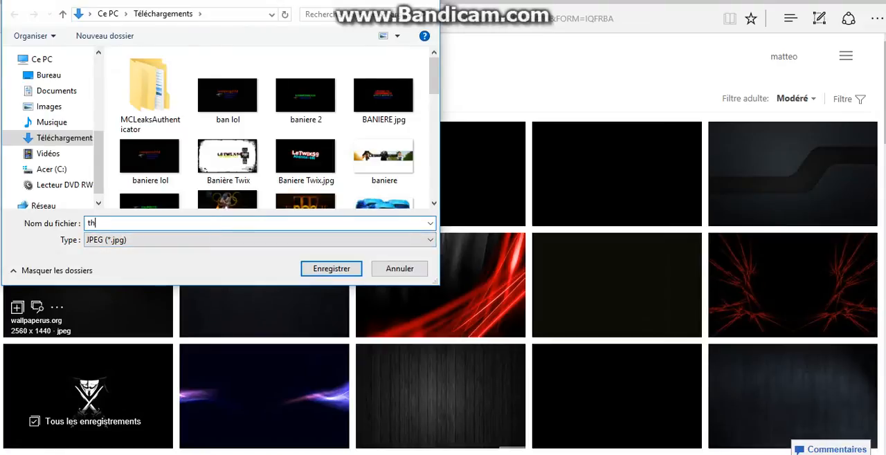
type("ima")
type(".jpg")
left_click_drag(124, 223, 119, 224)
key("Return")
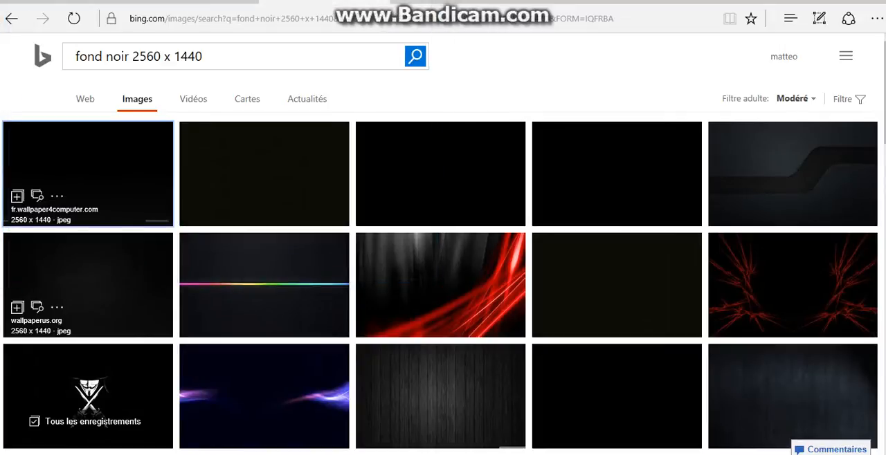
Return to Pixlr Express and open the black image "fond" from the Téléchargements folder
left_click(73, 2)
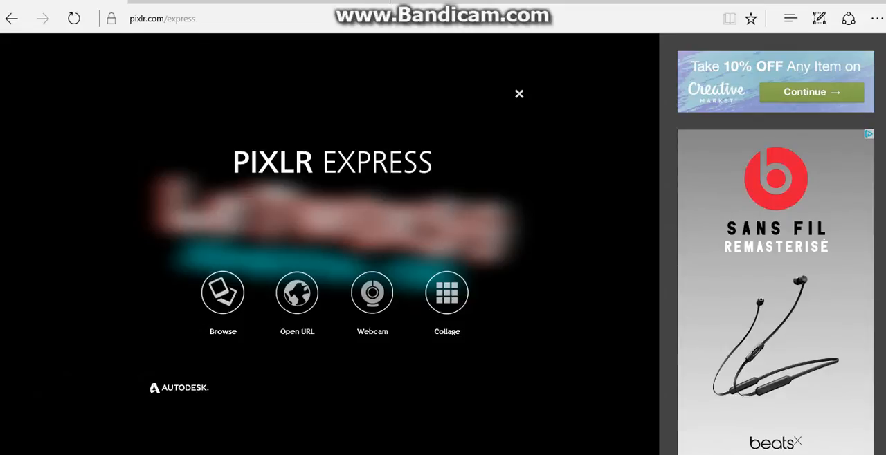
left_click(223, 293)
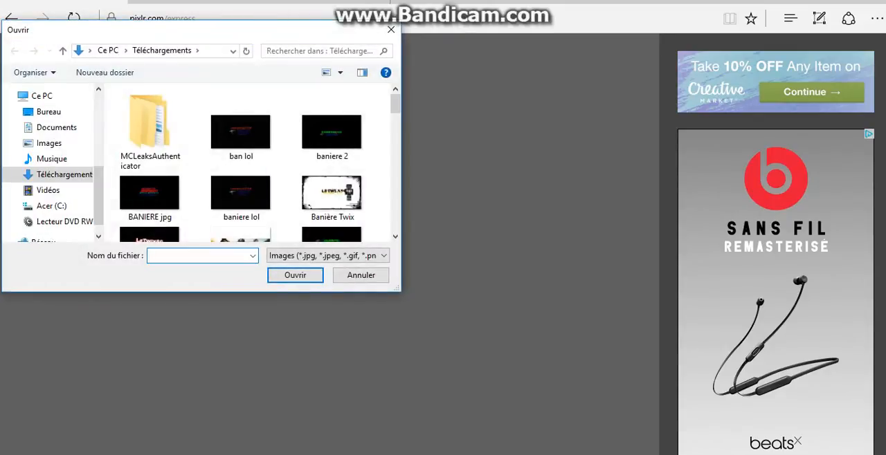
scroll(238, 138, "down", 3)
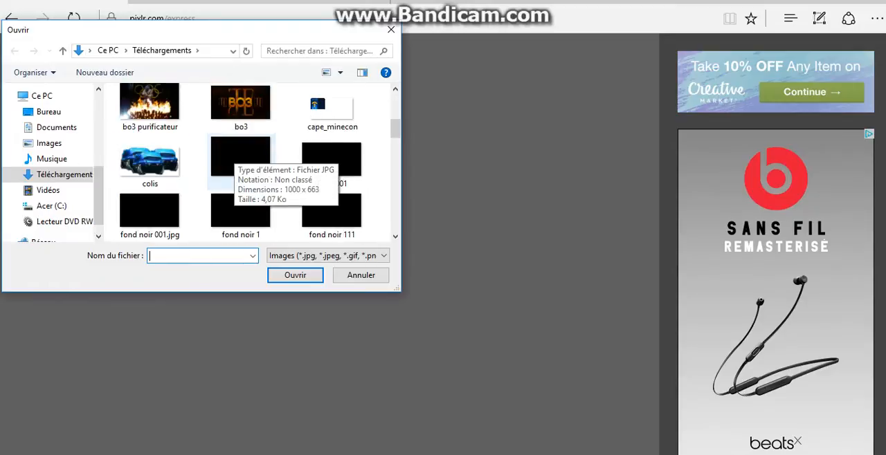
scroll(239, 166, "down", 2)
left_click(151, 154)
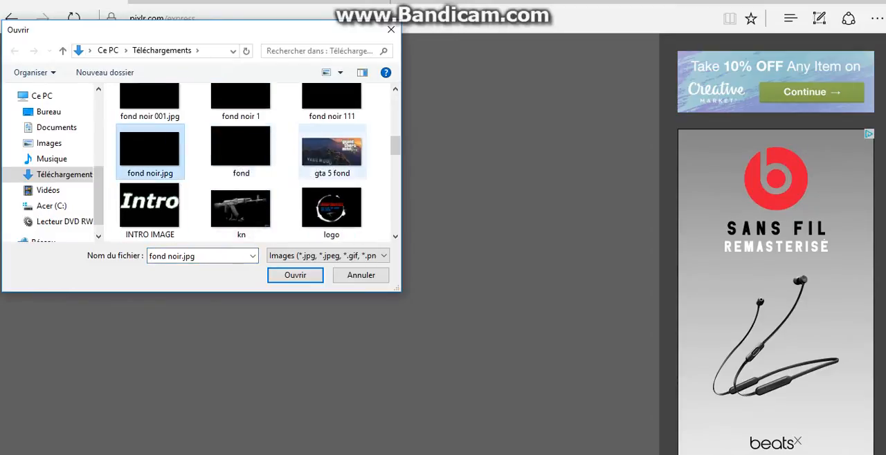
left_click(240, 149)
left_click(297, 275)
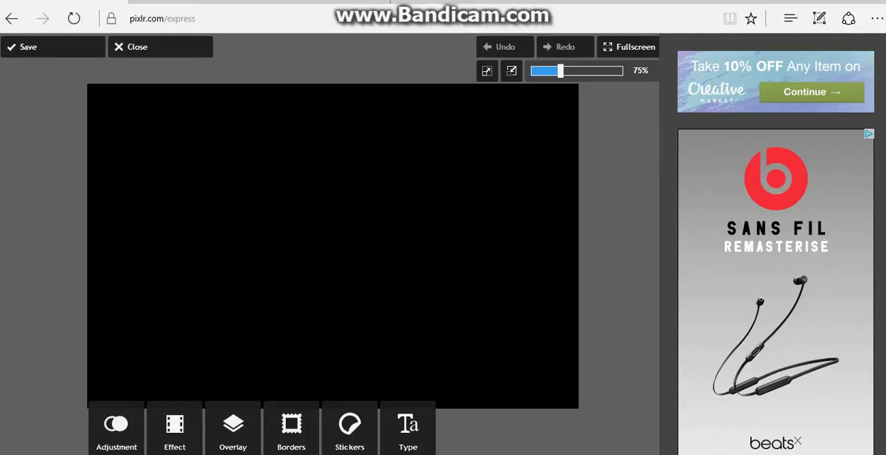
Paint the whole black canvas solid red with the Doodle brush, using sizes 94 and 247, and apply it
left_click(116, 425)
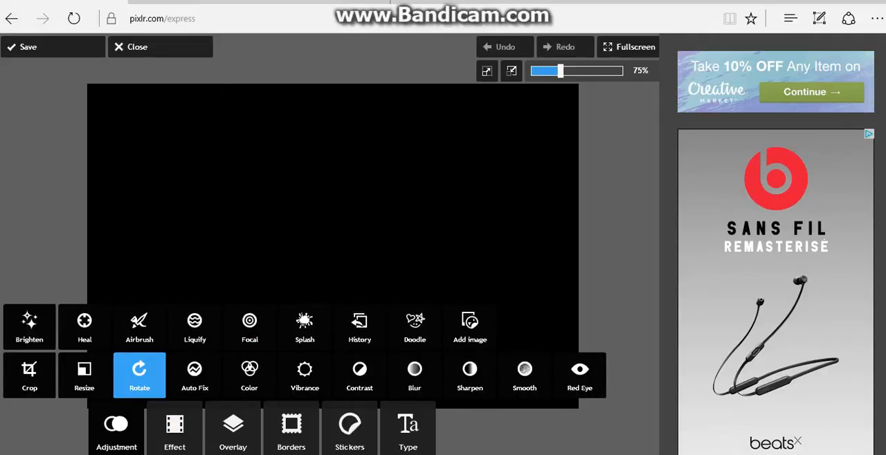
left_click(470, 325)
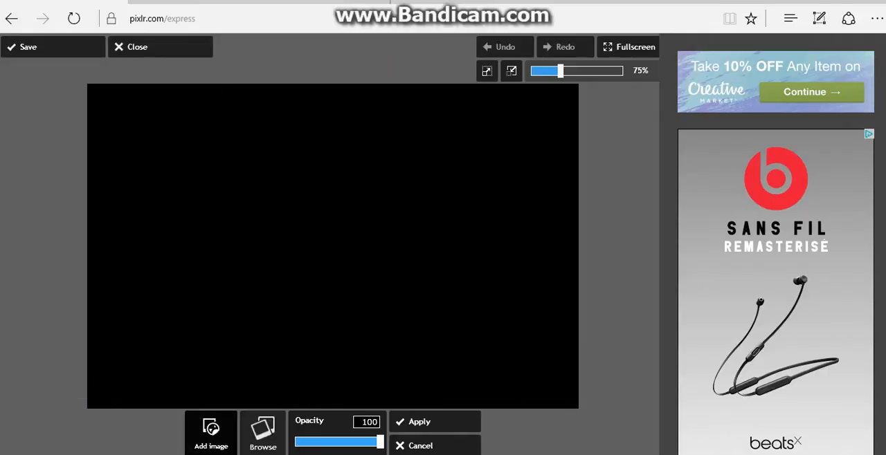
left_click(428, 446)
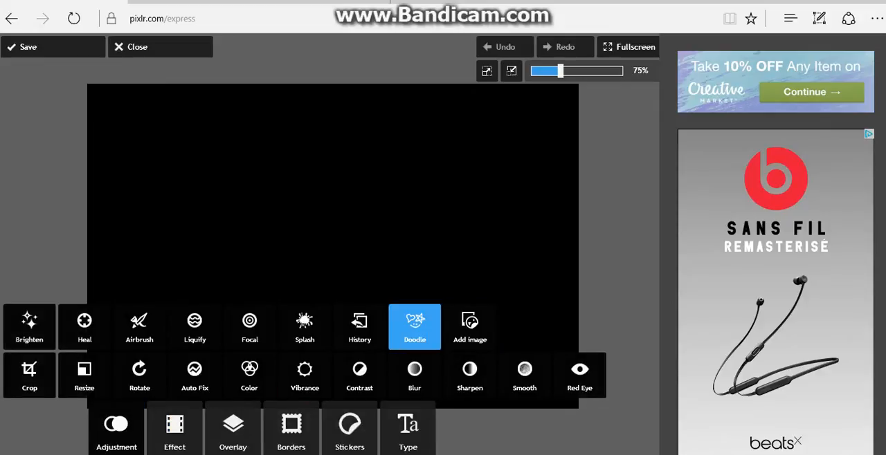
left_click(415, 327)
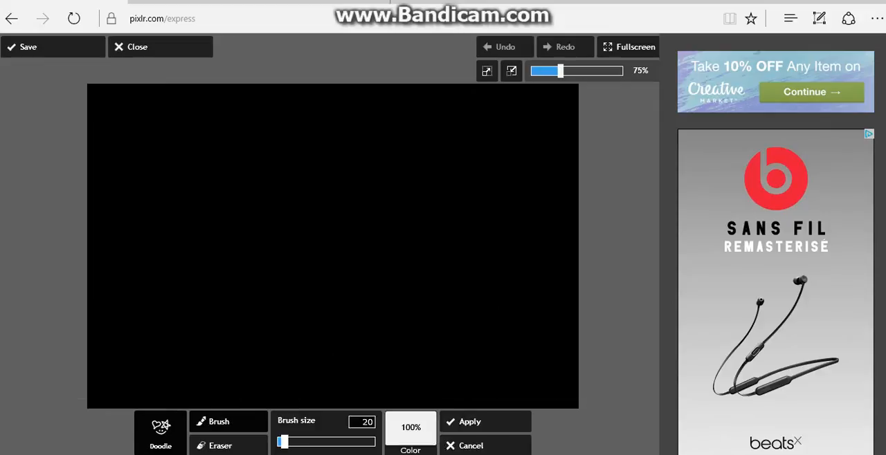
left_click(410, 432)
left_click_drag(414, 353, 422, 331)
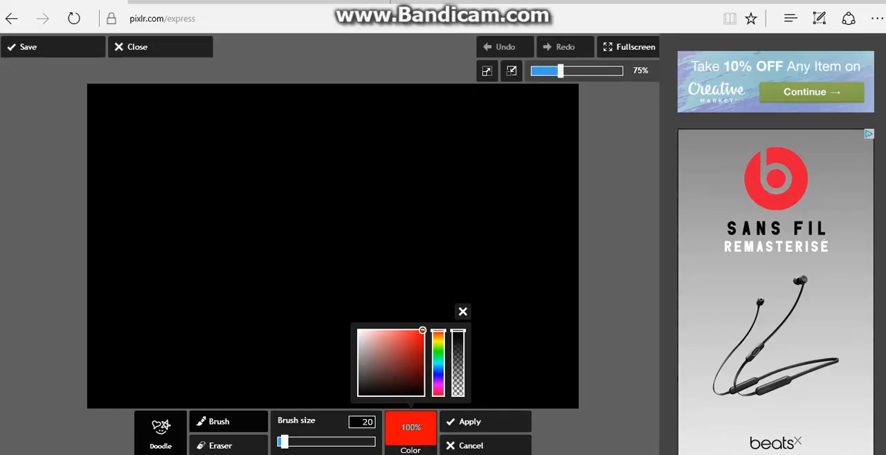
mouse_move(285, 441)
left_mouse_down()
mouse_move(374, 441)
mouse_move(318, 441)
left_mouse_up()
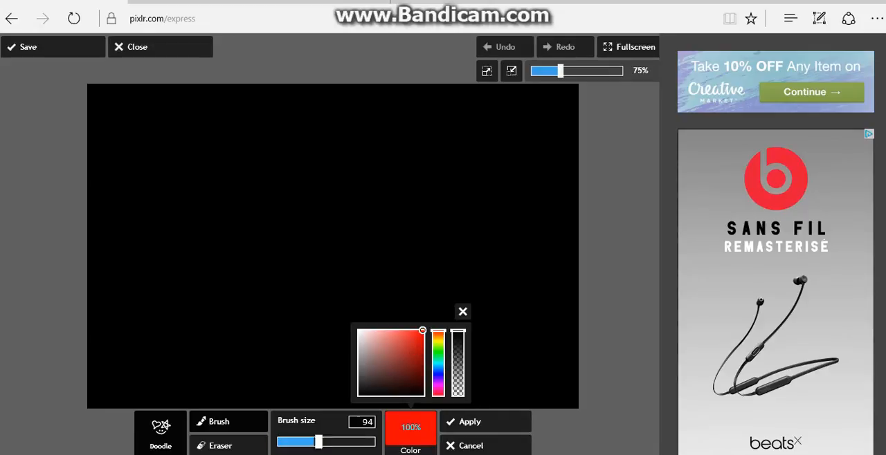
mouse_move(248, 256)
left_mouse_down()
mouse_move(263, 290)
mouse_move(296, 251)
mouse_move(113, 138)
mouse_move(235, 396)
mouse_move(518, 325)
mouse_move(453, 113)
mouse_move(173, 90)
mouse_move(554, 159)
left_mouse_up()
mouse_move(546, 249)
left_mouse_down()
mouse_move(144, 297)
mouse_move(415, 286)
mouse_move(427, 115)
mouse_move(355, 286)
left_mouse_up()
left_click_drag(560, 391, 97, 398)
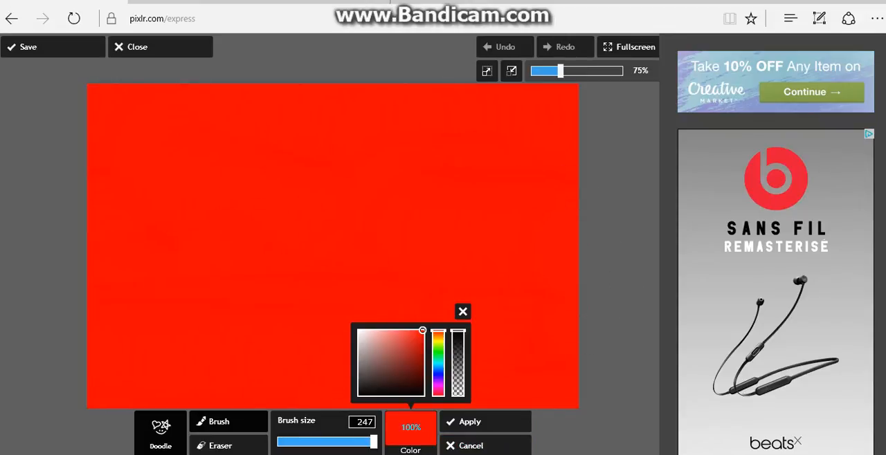
left_click(484, 422)
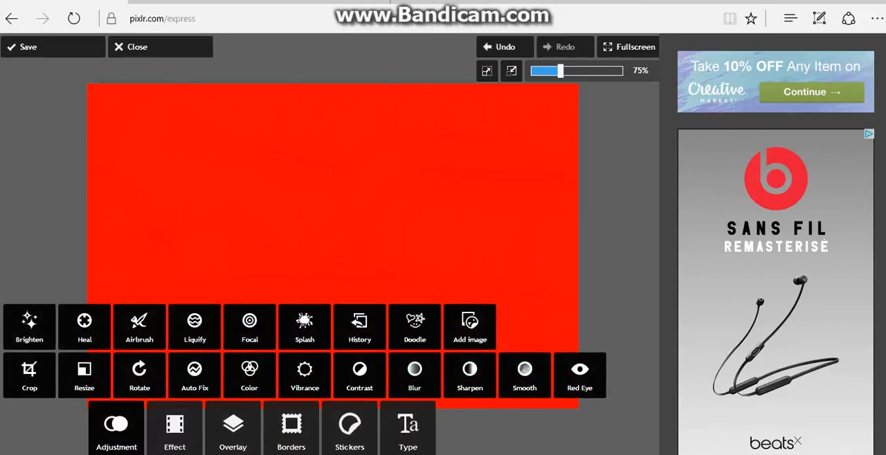
Start a text element from the Handwritten type category and choose the Gong! font
left_click(407, 427)
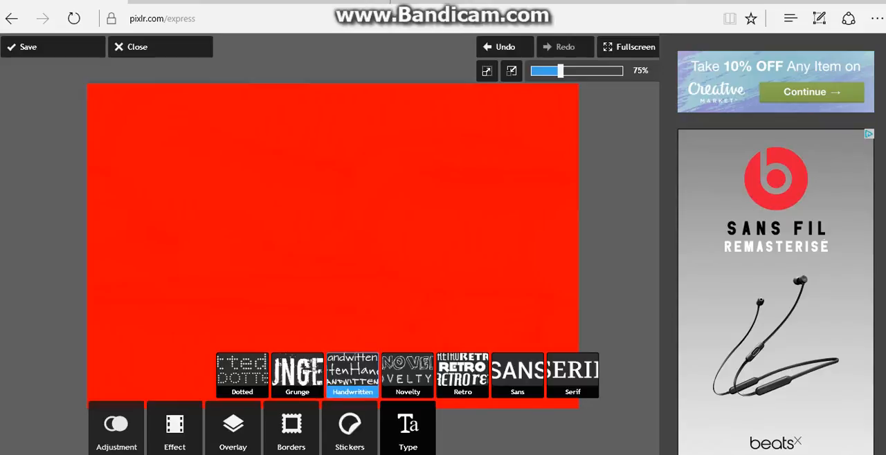
left_click(352, 375)
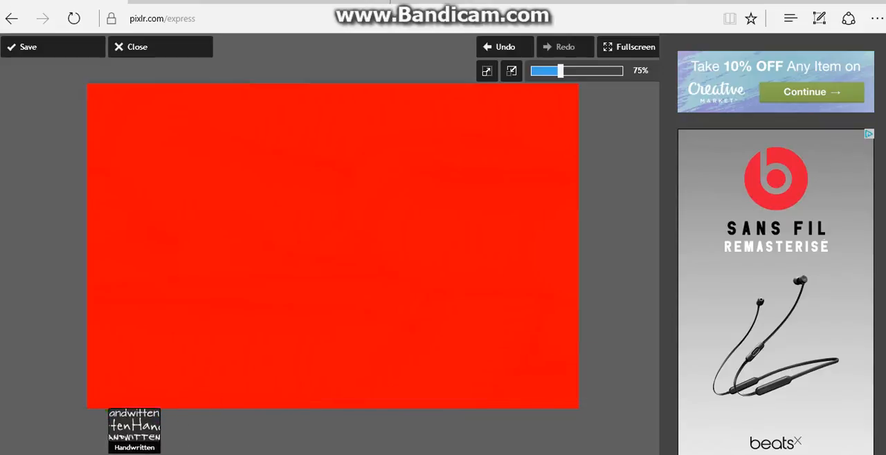
left_click(349, 422)
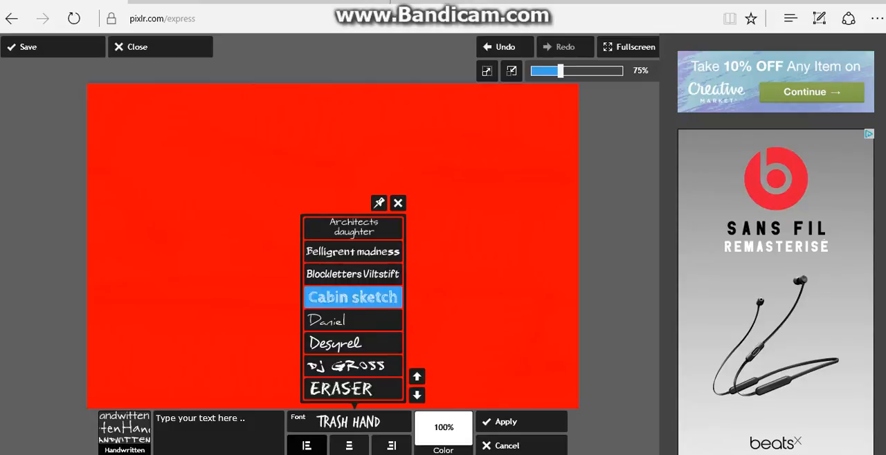
scroll(353, 308, "down", 10)
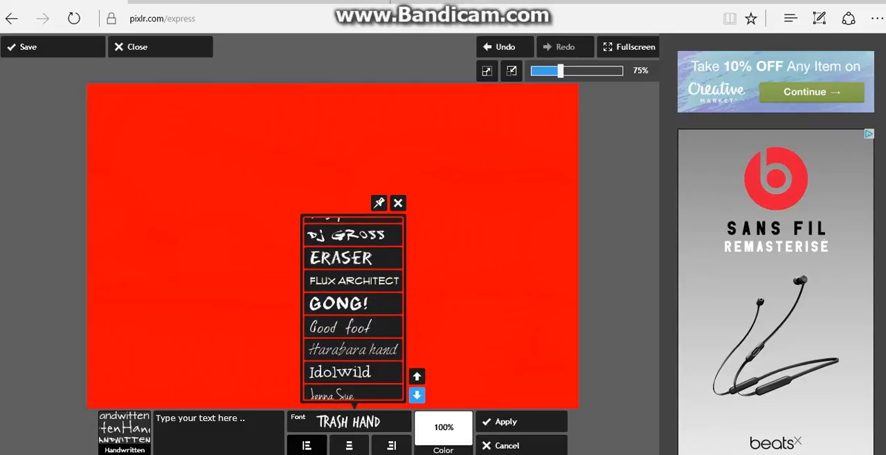
scroll(353, 308, "down", 4)
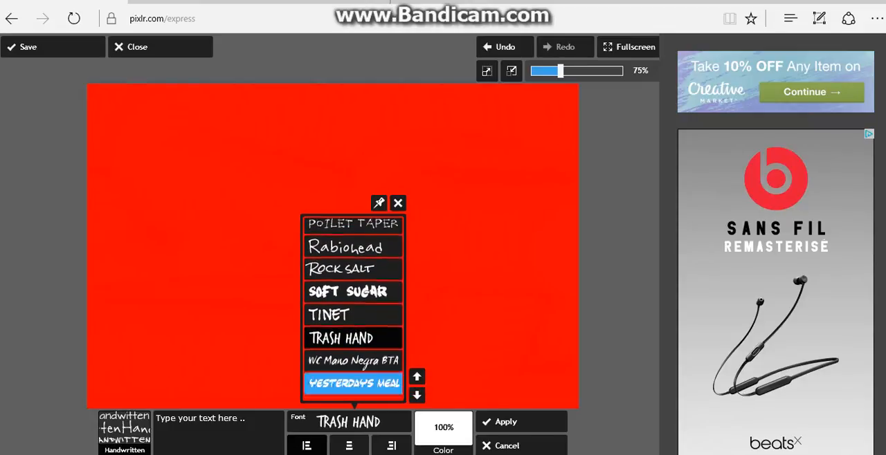
scroll(352, 308, "up", 1)
scroll(353, 309, "up", 10)
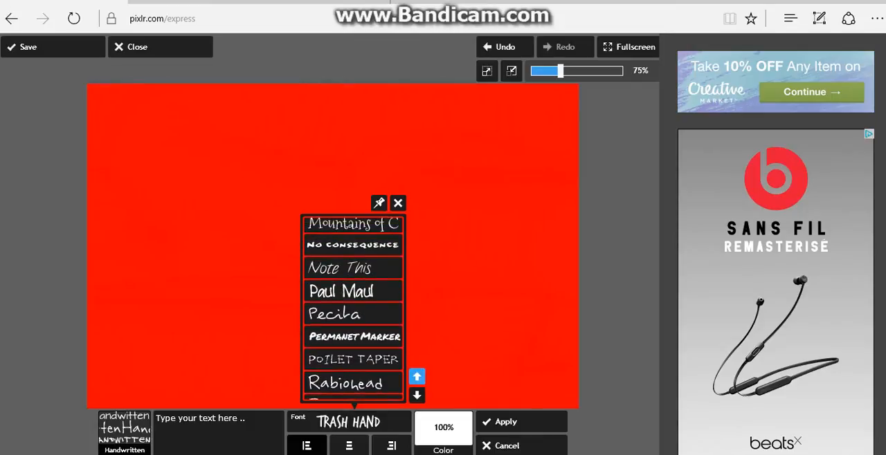
scroll(353, 277, "up", 6)
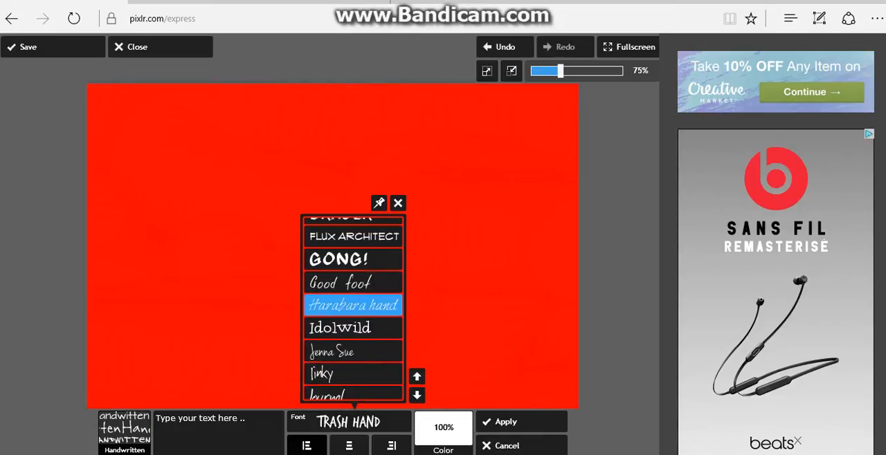
left_click(353, 259)
Enter the text "lEtWIX59", shrink it slightly and place it in the middle of the red canvas
type("T")
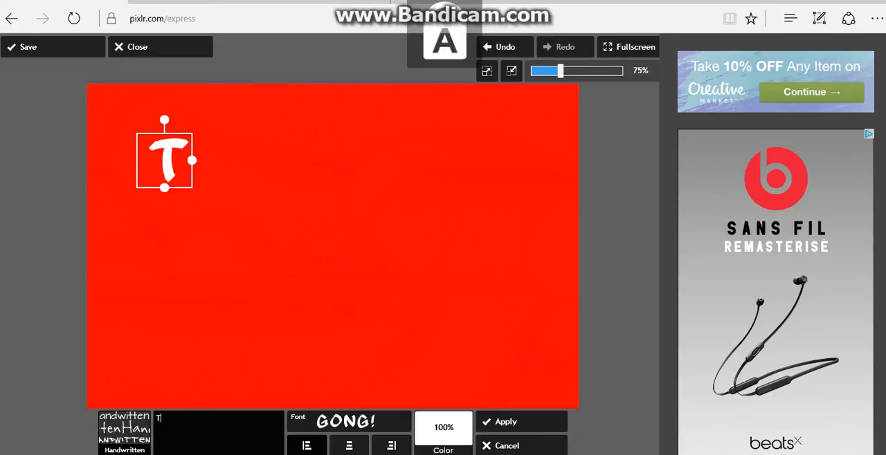
key("BackSpace")
type("l")
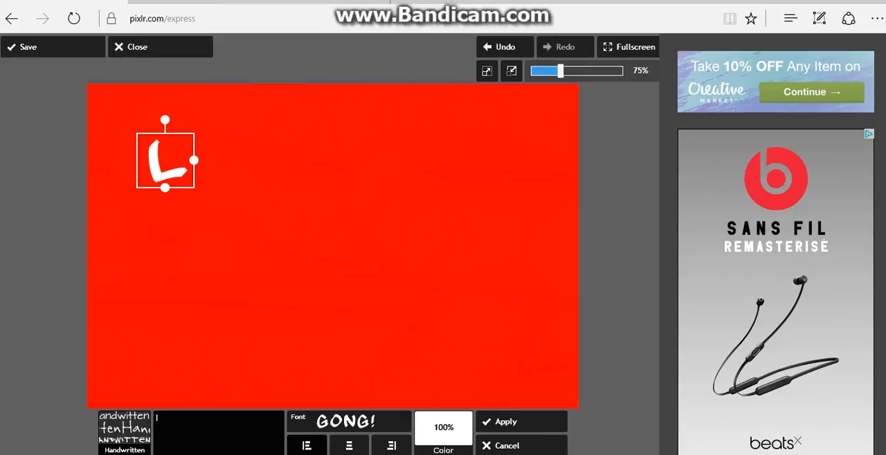
type("EtWIX59")
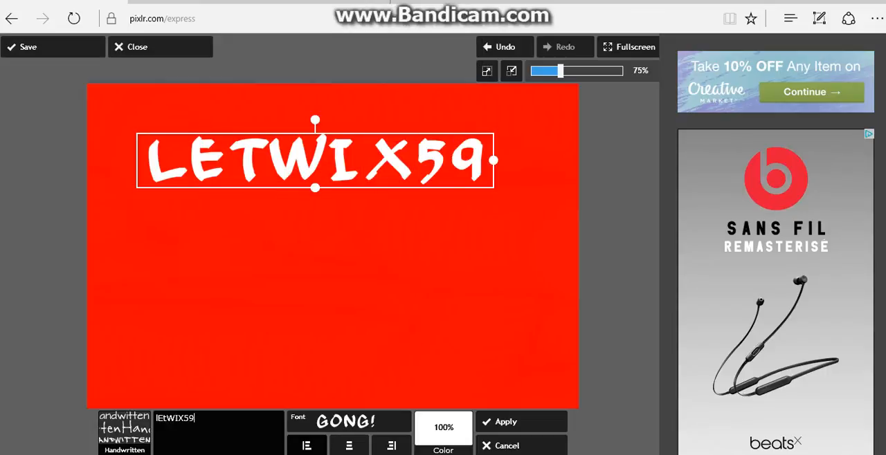
left_click_drag(315, 160, 356, 239)
left_click_drag(534, 239, 476, 234)
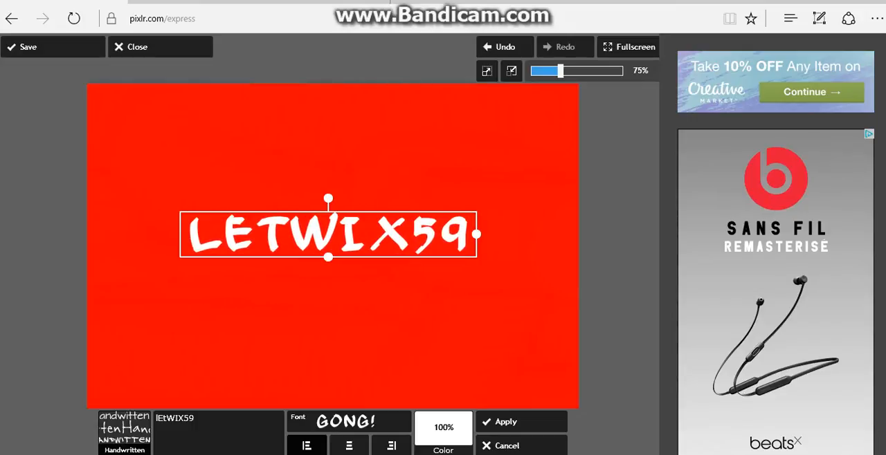
Shift the white LETWIX59 text slightly down and to the right on the canvas and apply it
mouse_move(328, 234)
left_mouse_down()
mouse_move(363, 214)
mouse_move(343, 196)
mouse_move(342, 243)
left_mouse_up()
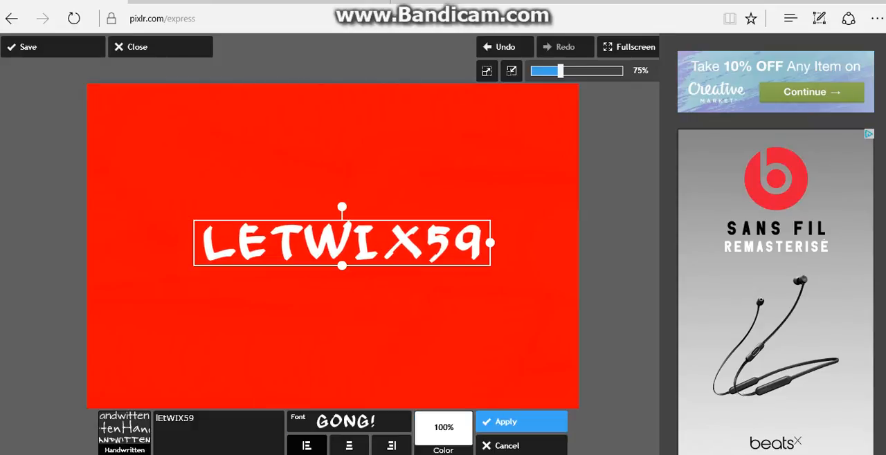
left_click(512, 421)
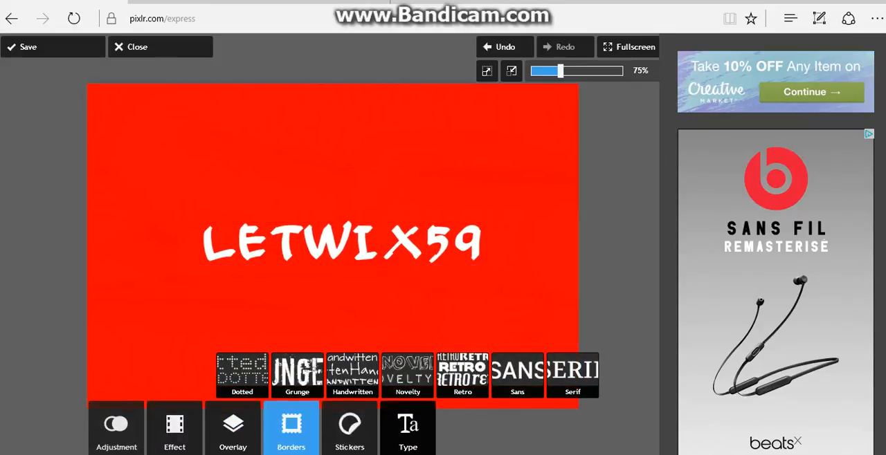
Create a second text element from the Handwritten category in the Gong! font, coloured black and reading "LETWIX59"
left_click(352, 374)
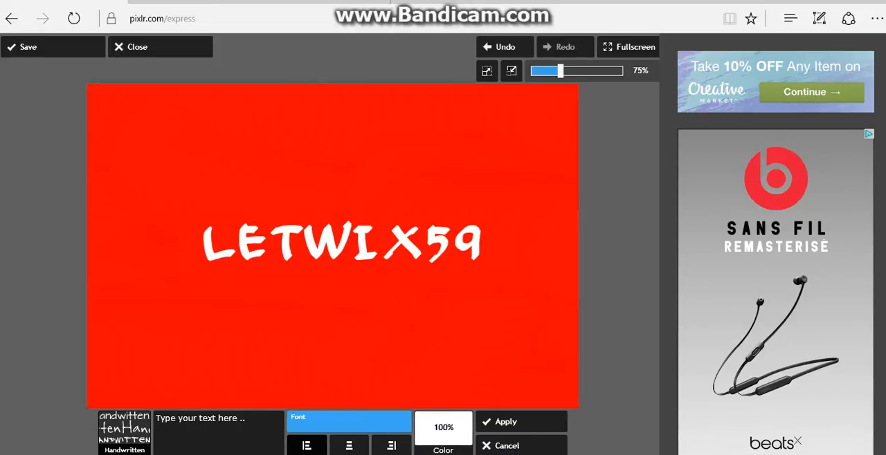
left_click(348, 421)
left_click(351, 259)
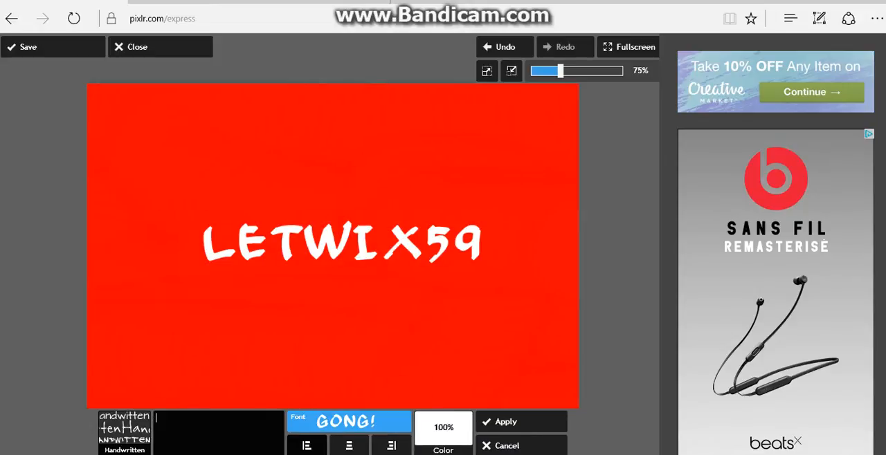
left_click(443, 429)
left_click_drag(401, 395, 391, 396)
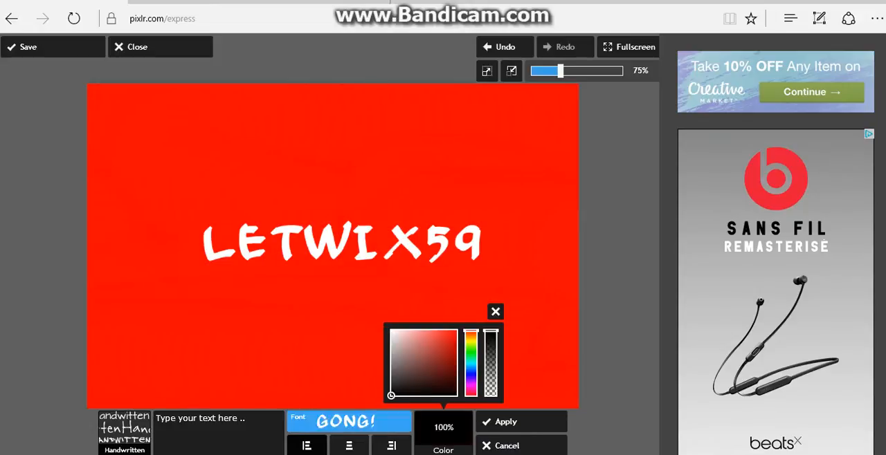
left_click(237, 430)
key("Caps_Lock")
type("L")
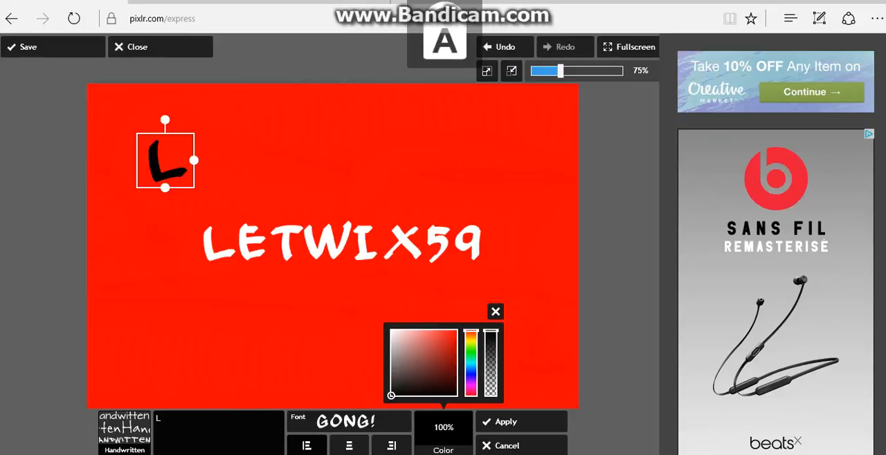
type("ETWIX59")
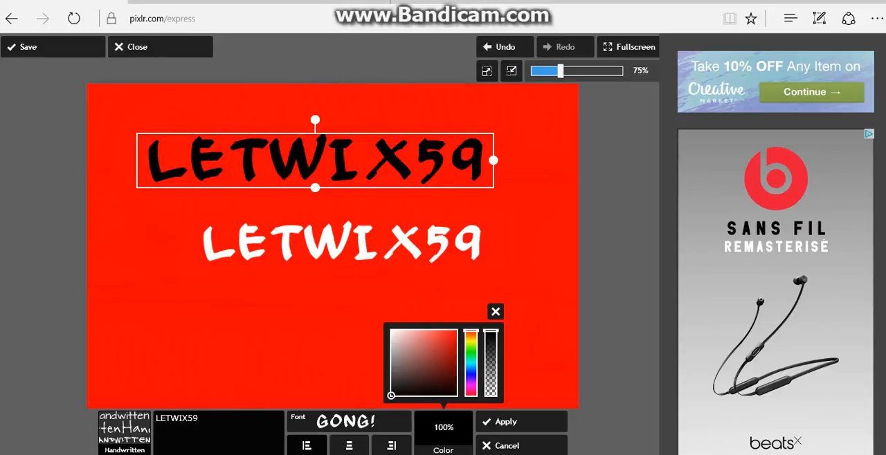
Shrink the black text, lay it slightly offset over the white LETWIX59 as a shadow effect, and apply it
left_click_drag(315, 160, 349, 245)
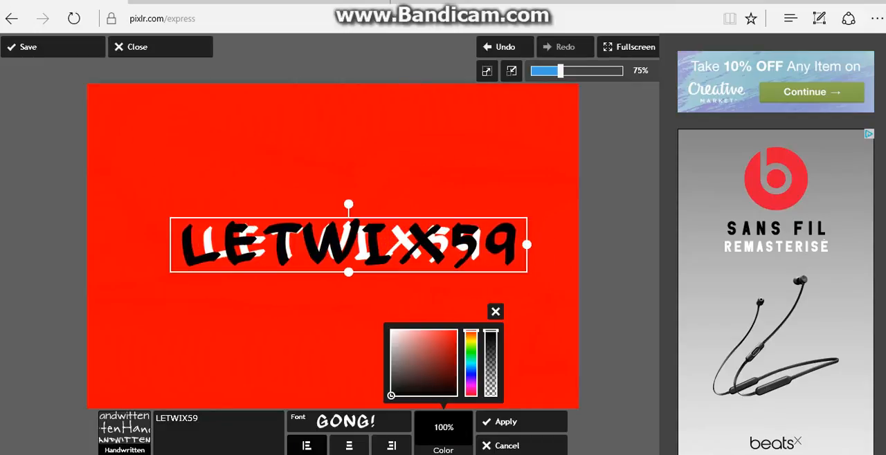
left_click_drag(527, 244, 508, 244)
left_click_drag(350, 244, 352, 244)
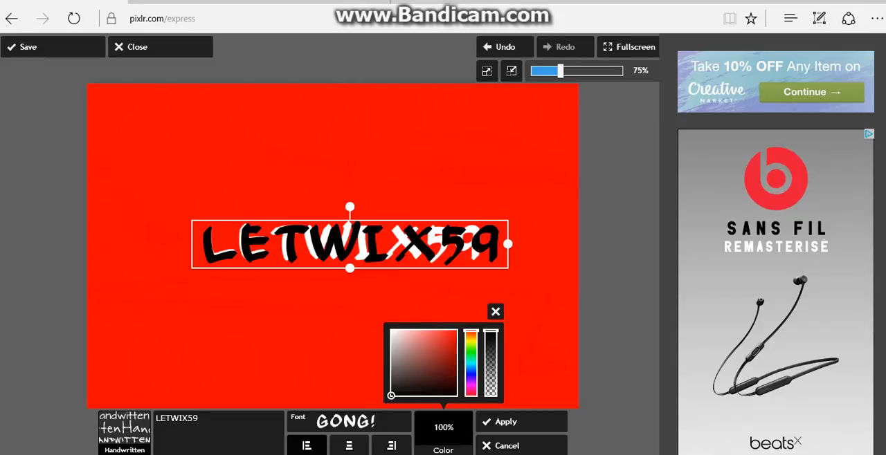
left_click_drag(508, 245, 496, 244)
left_click_drag(349, 245, 346, 240)
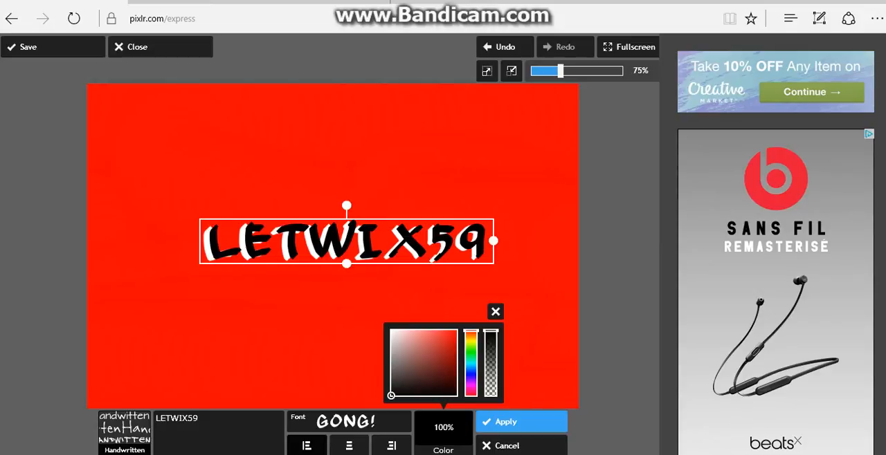
left_click(508, 422)
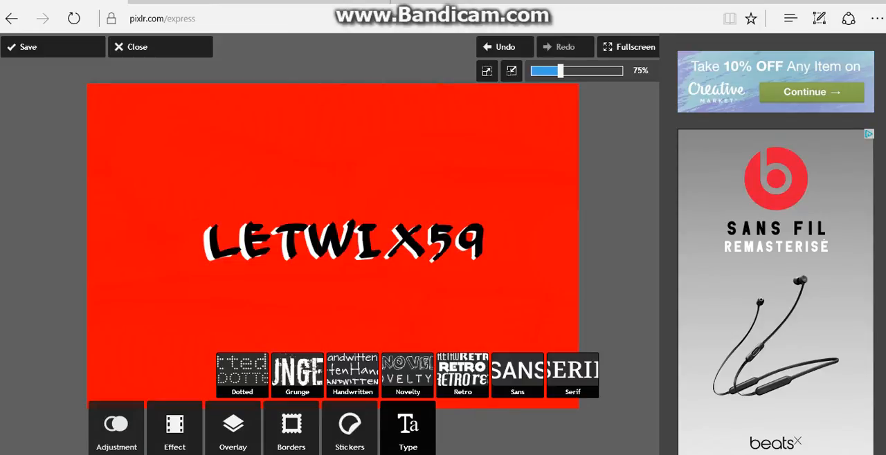
left_click(174, 425)
left_click(470, 327)
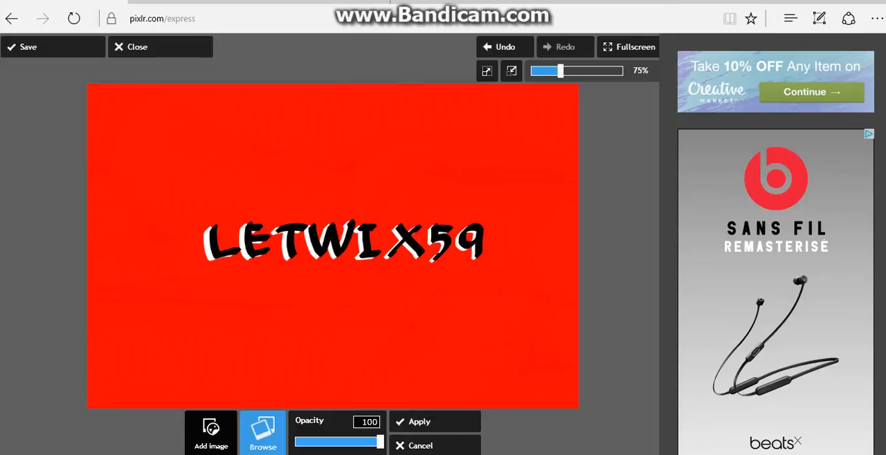
left_click(263, 434)
scroll(242, 156, "down", 12)
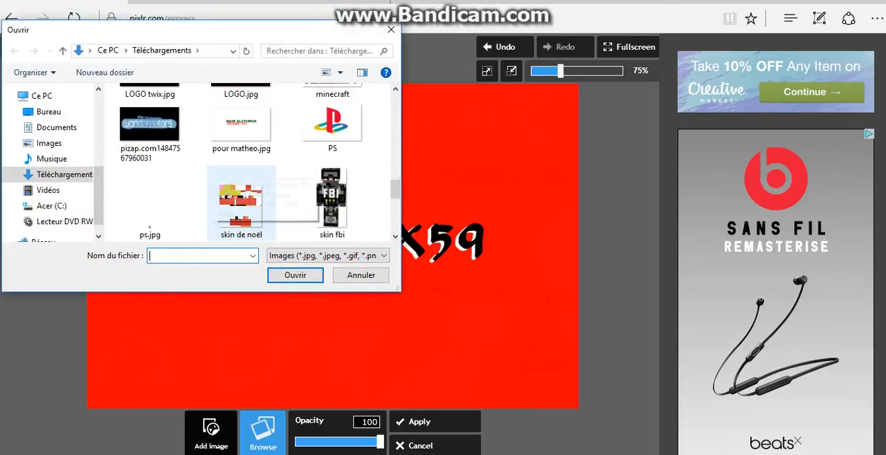
scroll(243, 155, "up", 1)
scroll(240, 140, "down", 4)
scroll(240, 140, "up", 8)
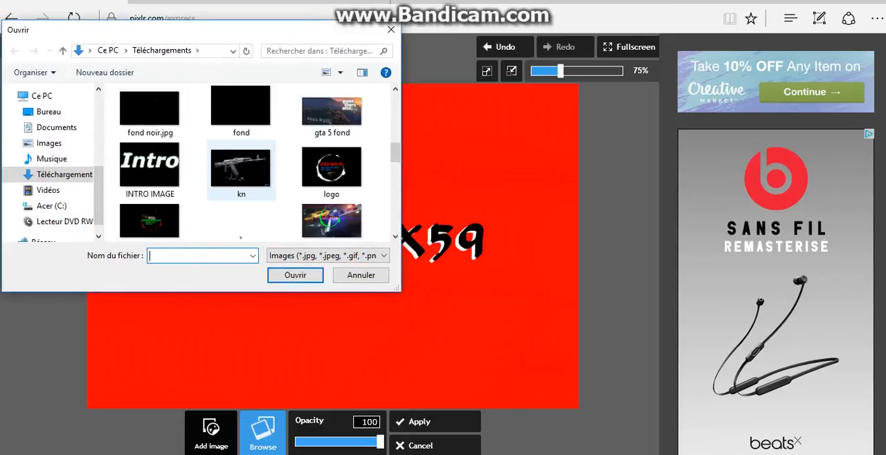
scroll(241, 140, "down", 3)
scroll(240, 140, "down", 4)
scroll(240, 140, "up", 1)
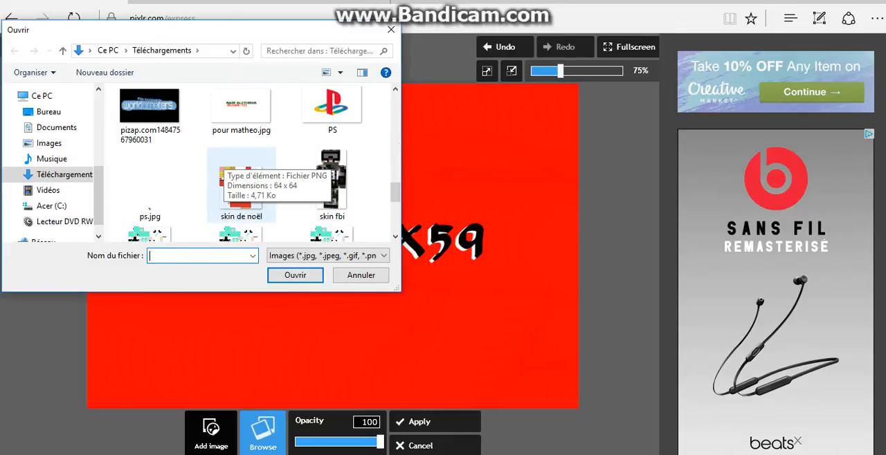
scroll(240, 141, "down", 1)
scroll(241, 140, "down", 2)
scroll(240, 141, "up", 6)
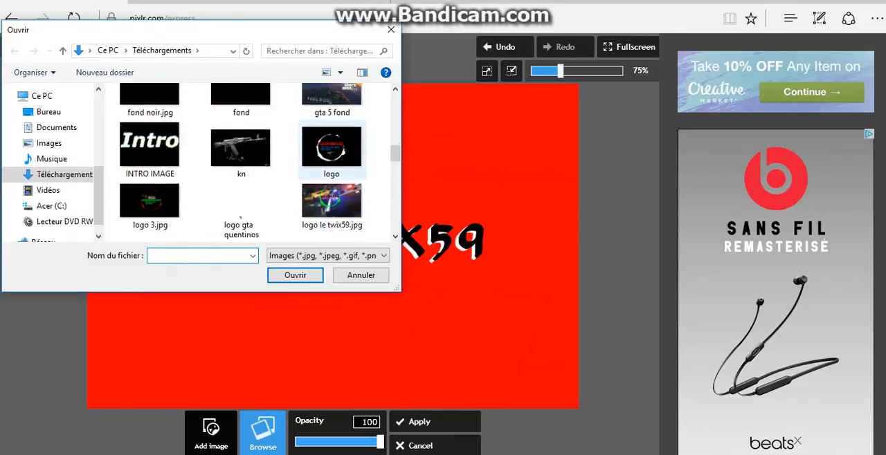
scroll(240, 140, "down", 2)
left_click(332, 202)
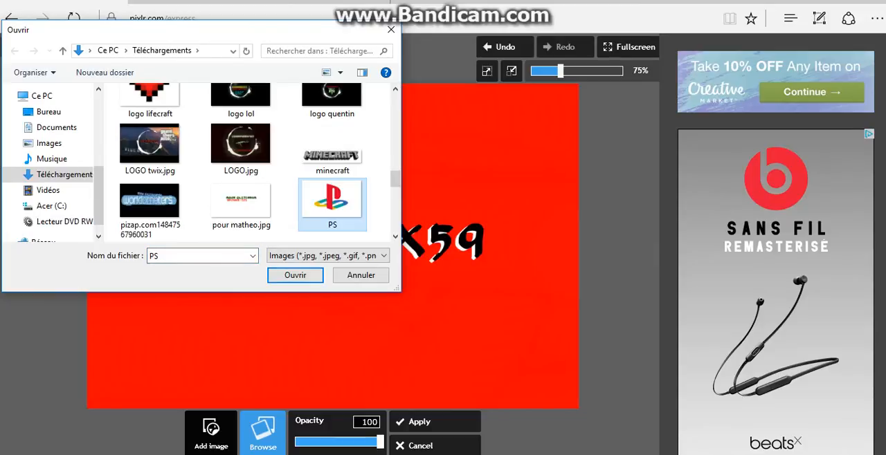
double_click(332, 202)
left_click_drag(610, 138, 487, 70)
left_click_drag(442, 139, 498, 195)
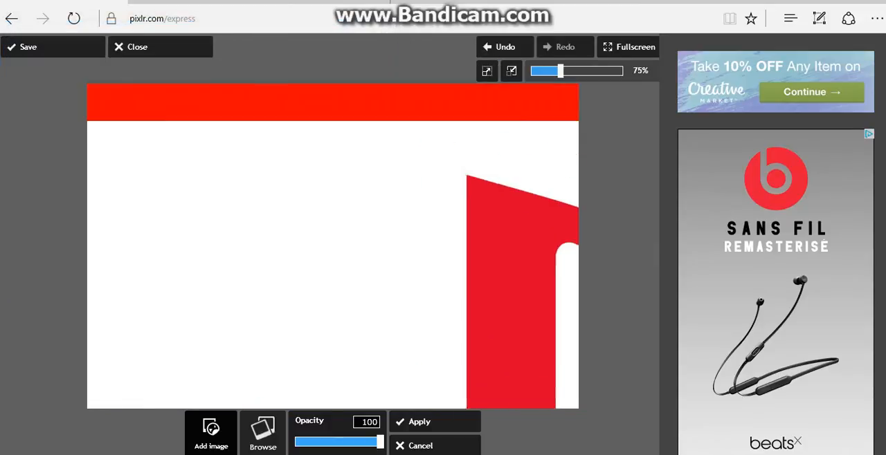
left_click_drag(305, 332, 510, 49)
left_click_drag(429, 291, 86, 399)
left_click_drag(425, 275, 284, 259)
left_click_drag(209, 259, 289, 319)
left_click_drag(364, 317, 249, 289)
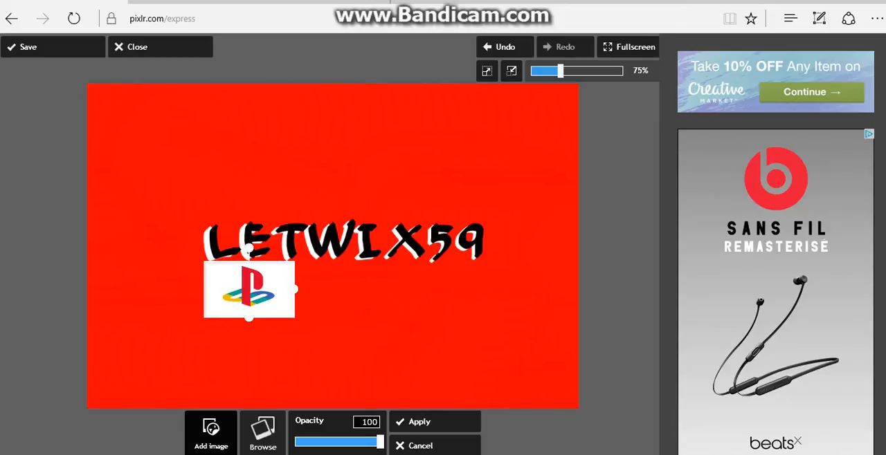
left_click_drag(250, 289, 187, 243)
left_click(434, 446)
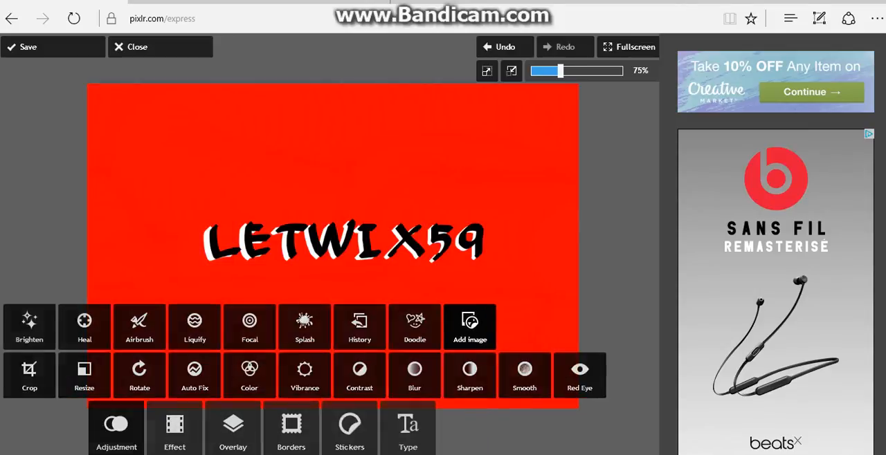
Start another text element from the Handwritten category and choose the Gong! font
left_click(407, 429)
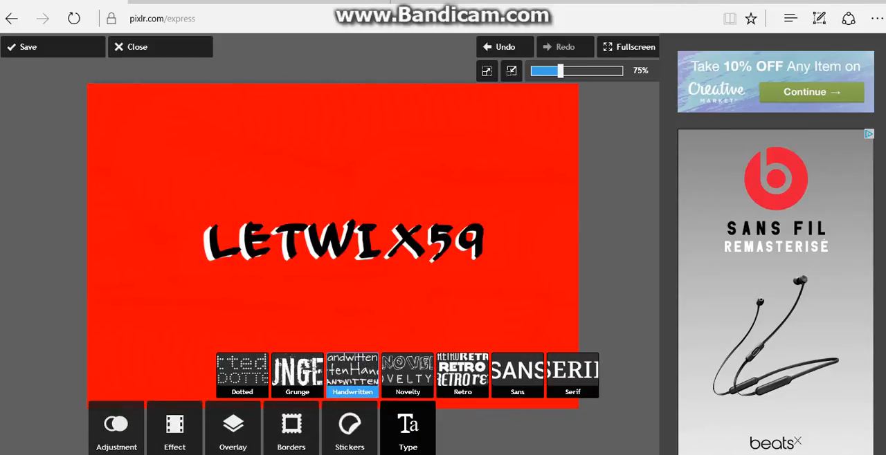
left_click(352, 374)
left_click(349, 421)
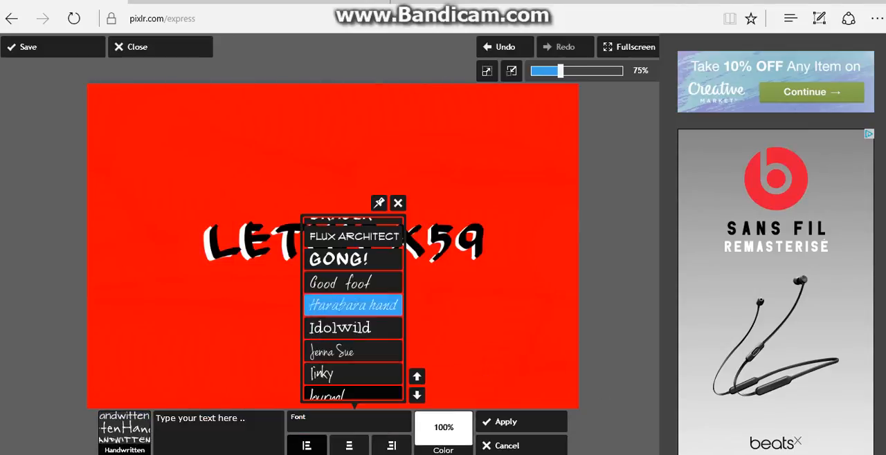
left_click(353, 258)
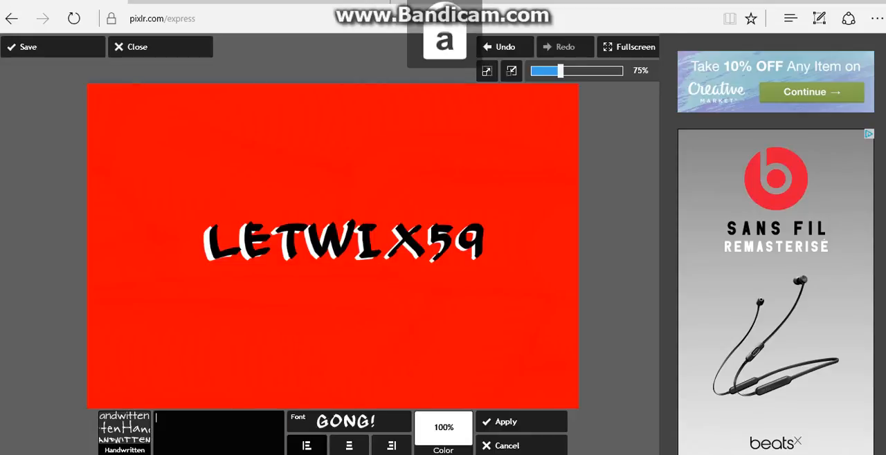
Enter "aBONNE-TOI" as the wording of the new text element
type("aBONNE6T")
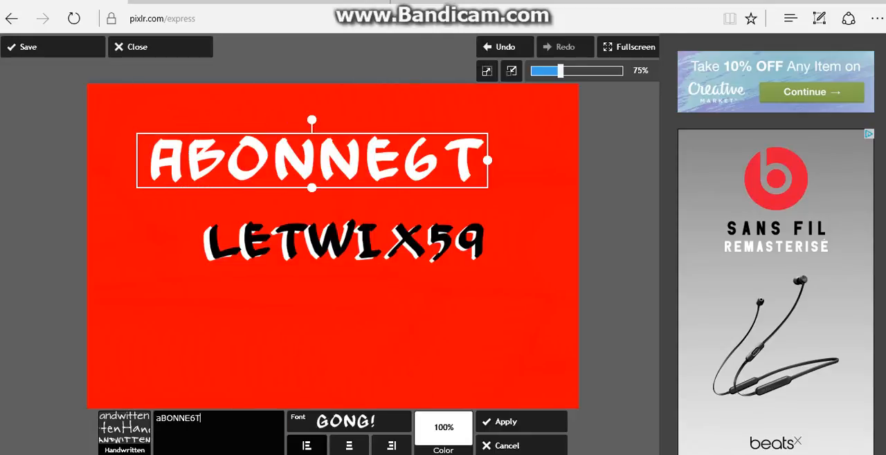
type("P")
key("BackSpace")
type("OI")
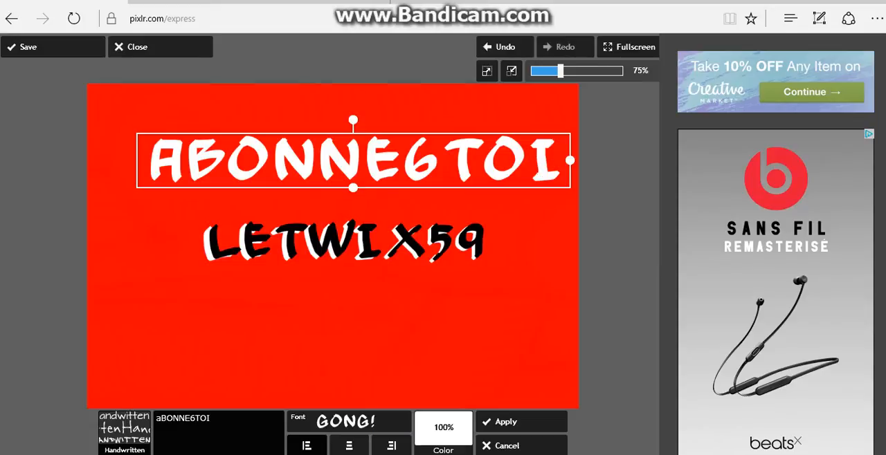
key("BackSpace")
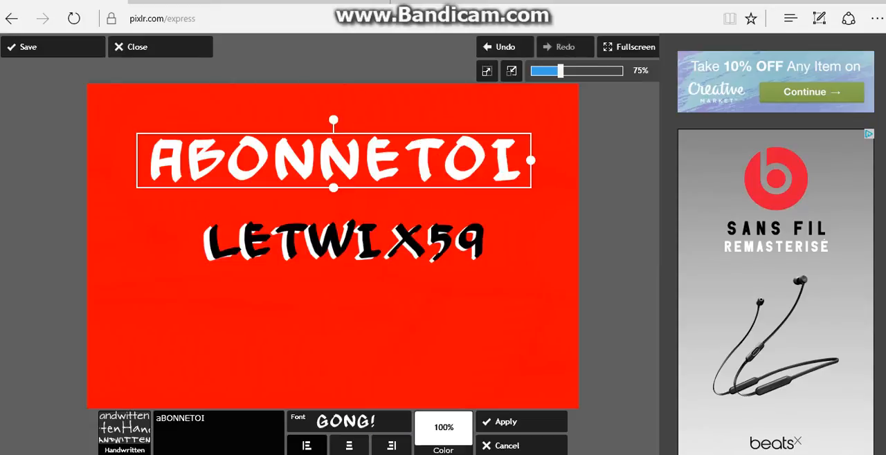
type("C")
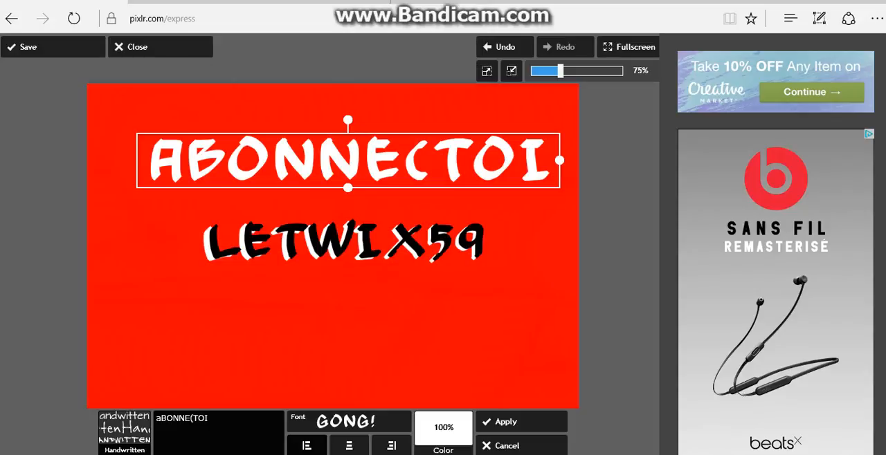
key("BackSpace")
type("-")
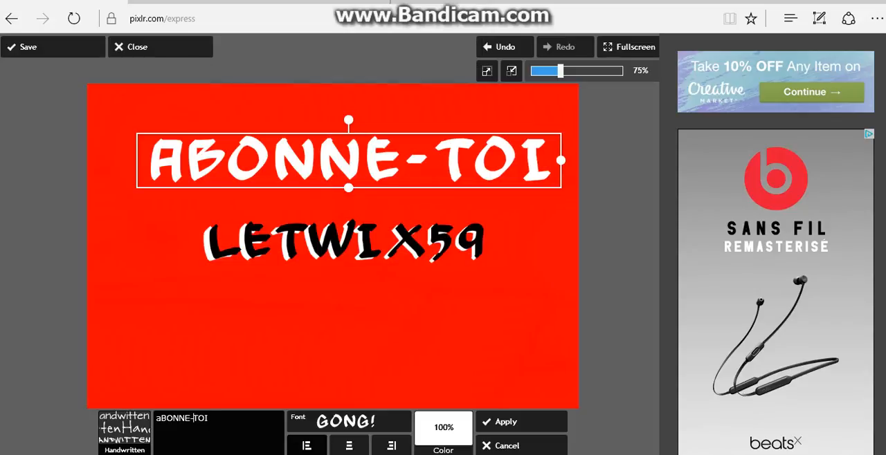
Shrink the aBONNE-TOI text to about half its width and place it centred directly beneath the LETWIX59 title
left_click_drag(349, 160, 336, 293)
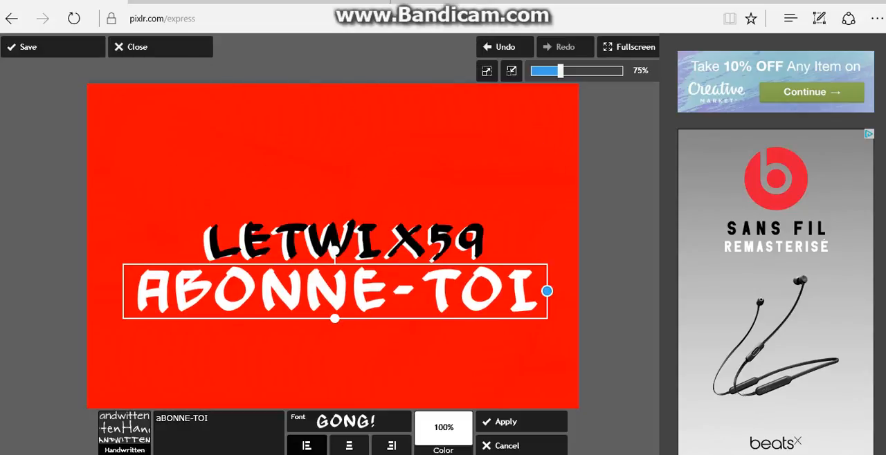
left_click_drag(546, 291, 443, 292)
left_click_drag(335, 291, 344, 272)
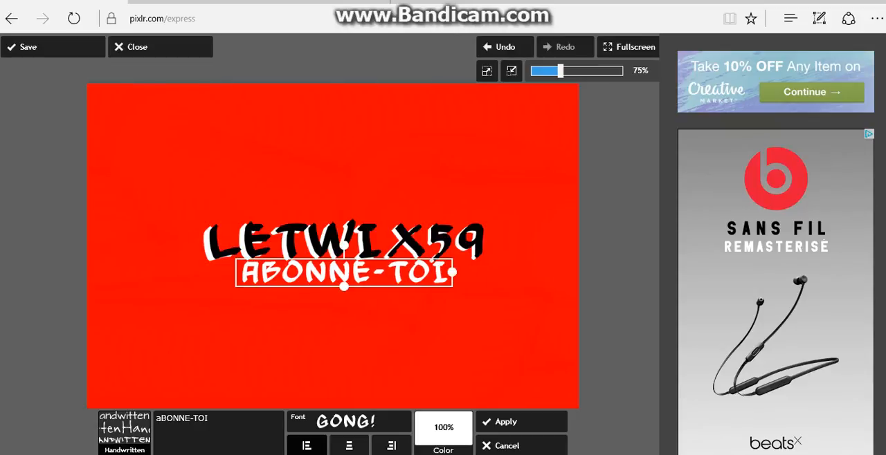
Colour the aBONNE-TOI text green and apply it
left_click(443, 427)
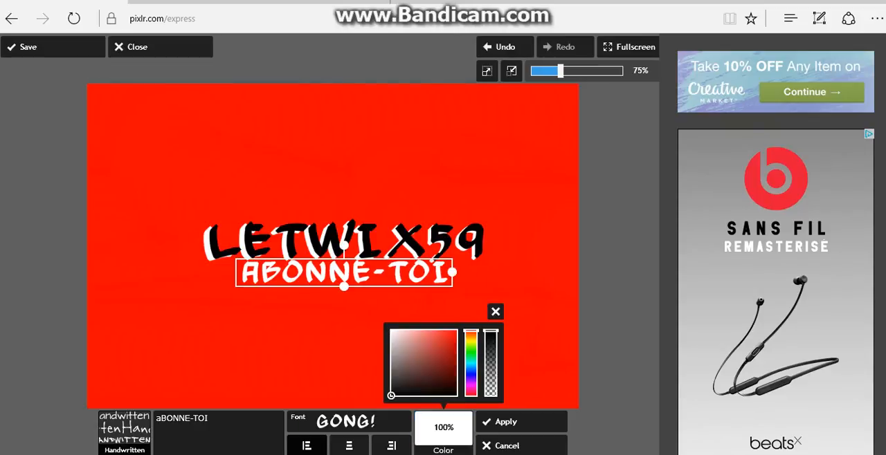
mouse_move(440, 377)
left_mouse_down()
mouse_move(454, 340)
mouse_move(457, 357)
left_mouse_up()
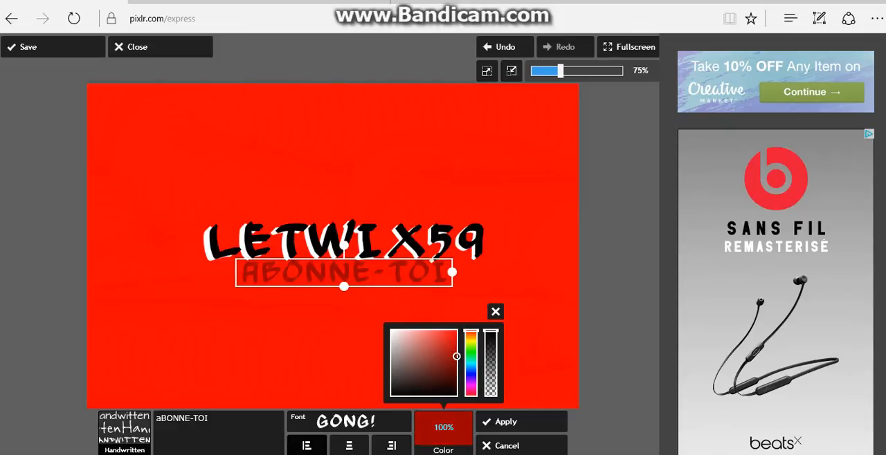
left_click(471, 355)
left_click(453, 340)
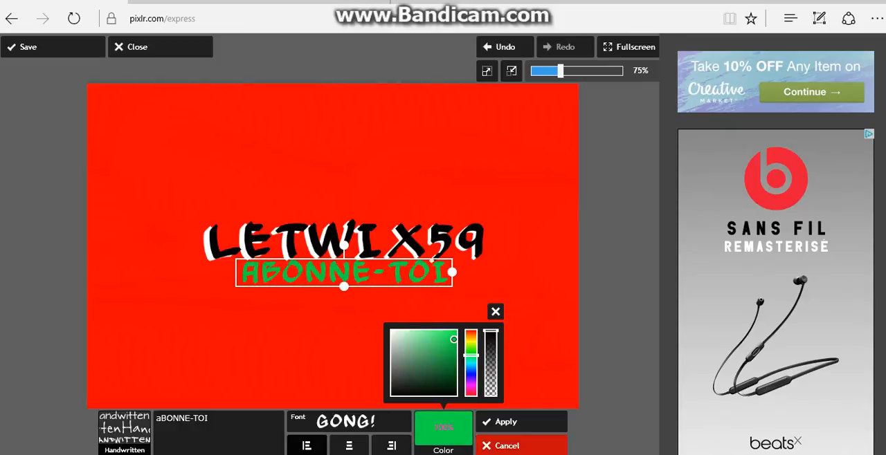
left_click(506, 421)
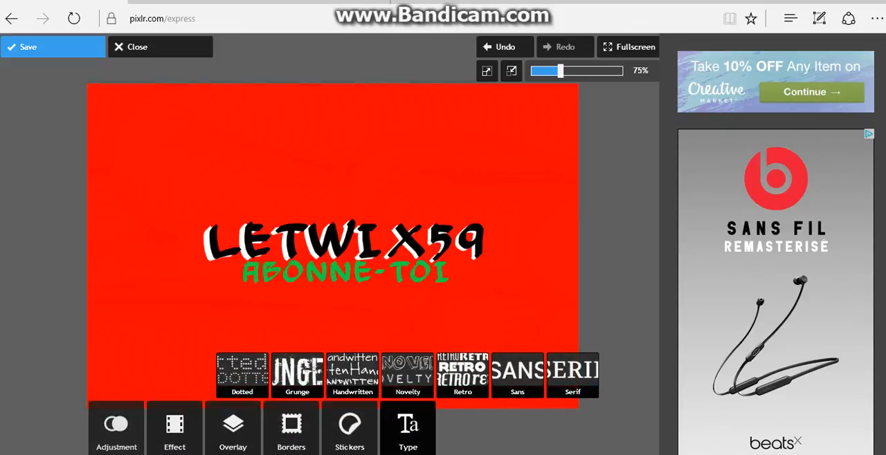
left_click(53, 46)
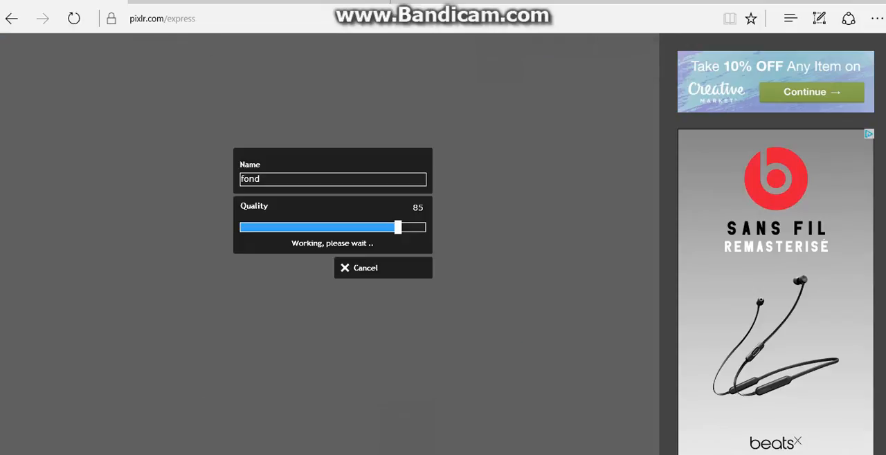
key("BackSpace")
key("BackSpace")
key("BackSpace")
key("BackSpace")
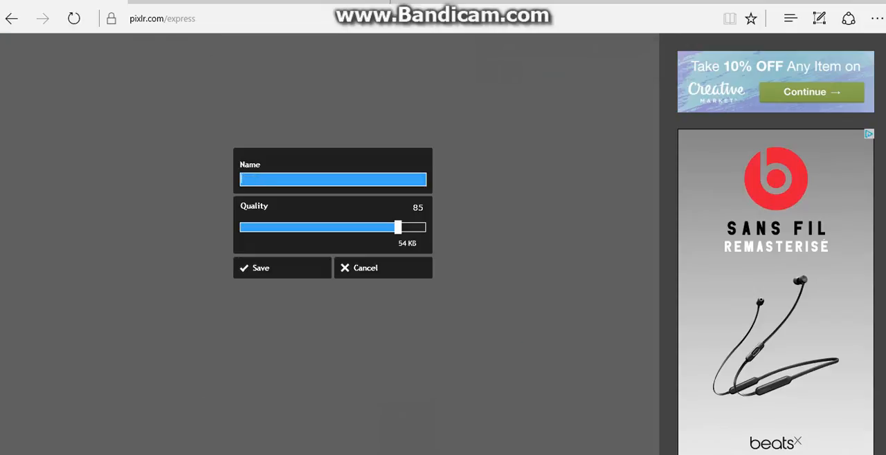
type("baniere.jpg")
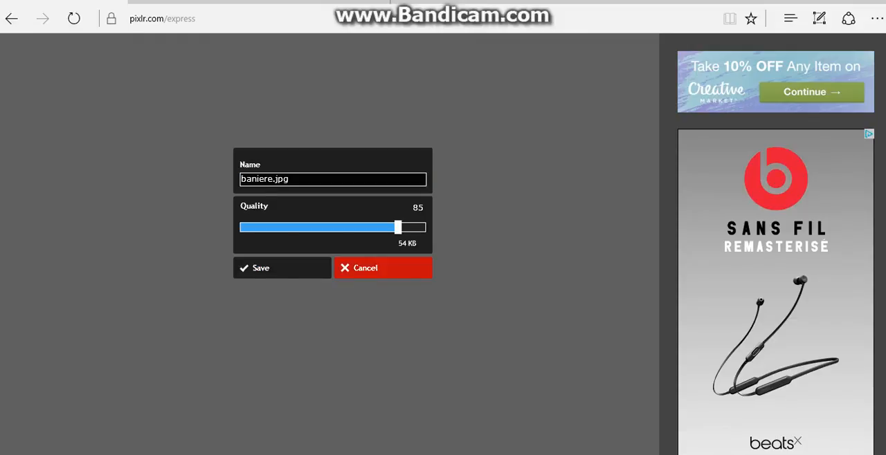
left_click(382, 268)
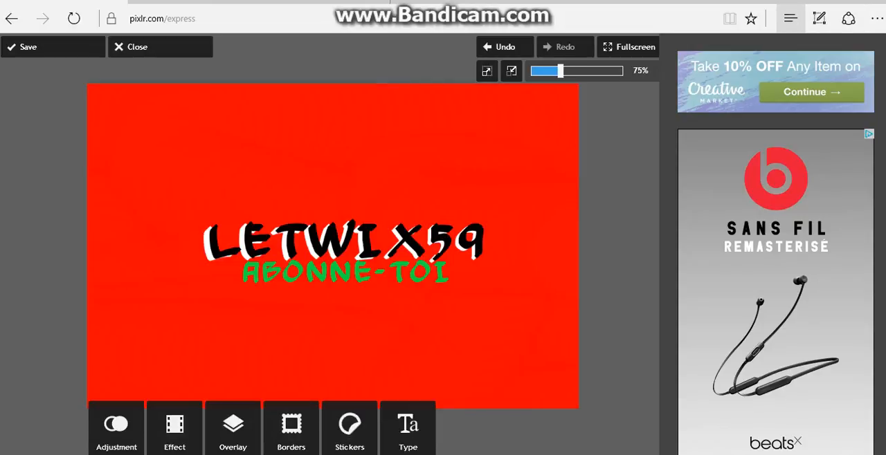
Minimise the browser window to return to the desktop
left_click(816, 2)
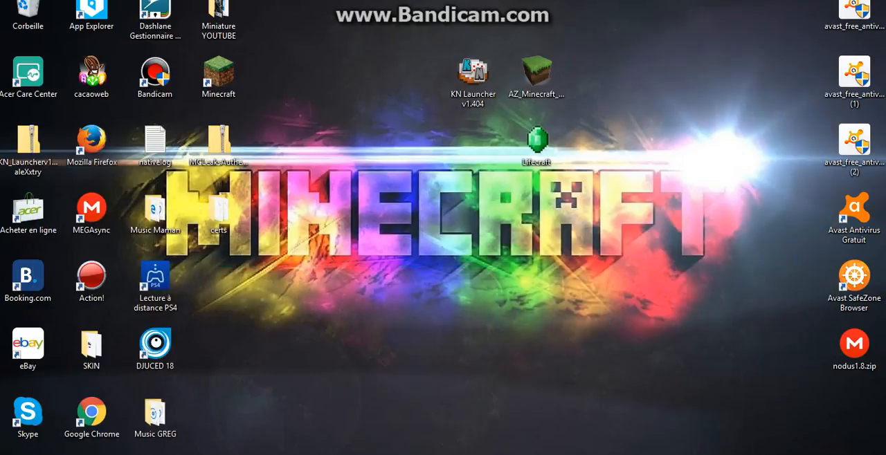